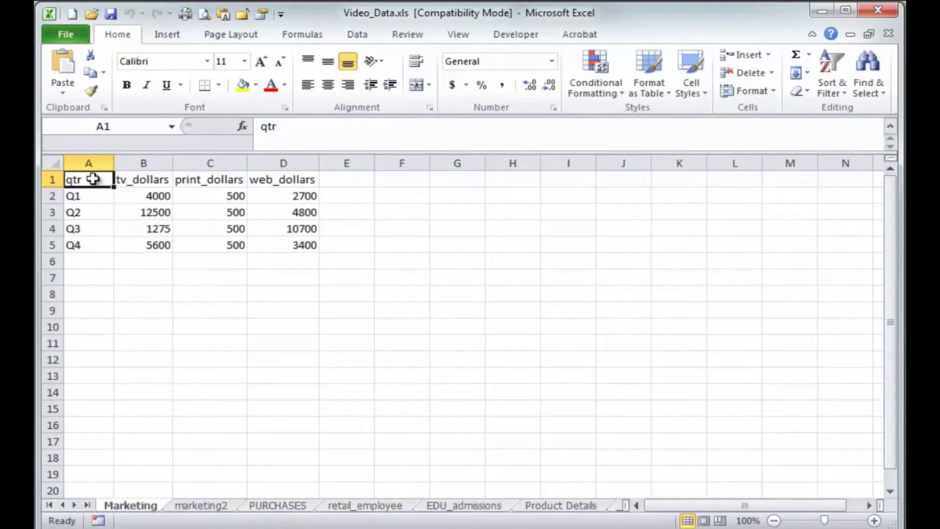
- Inspect the named ranges on the Marketing and PURCHASES sheets, and list the workbook's defined range names
drag(80, 179, 282, 236)
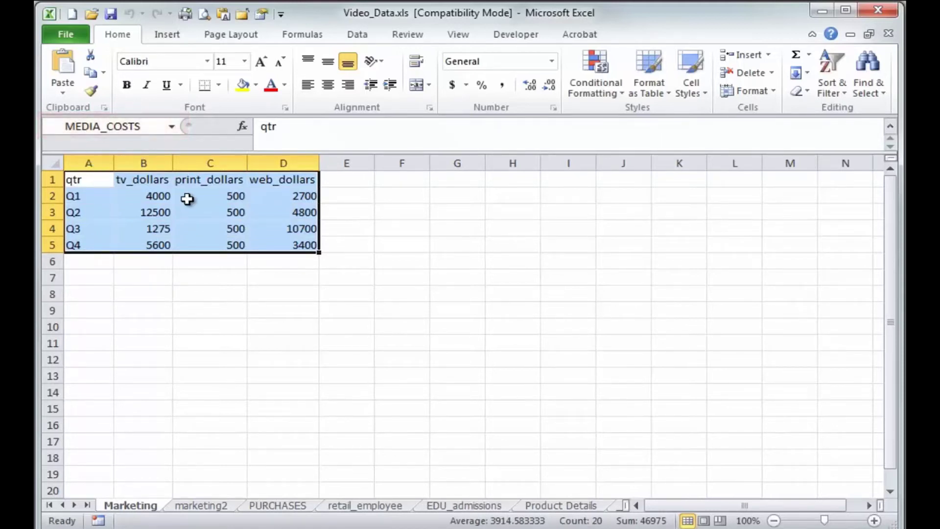
click(298, 507)
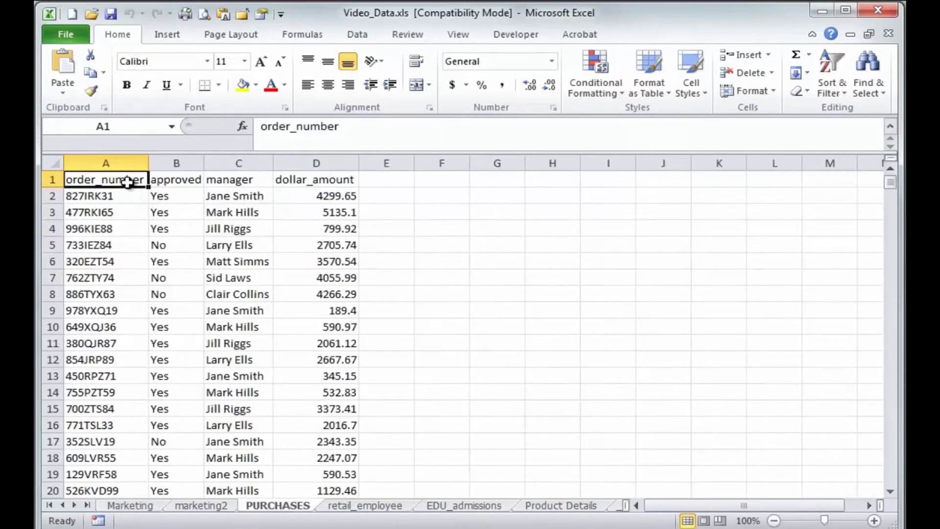
drag(127, 182, 333, 327)
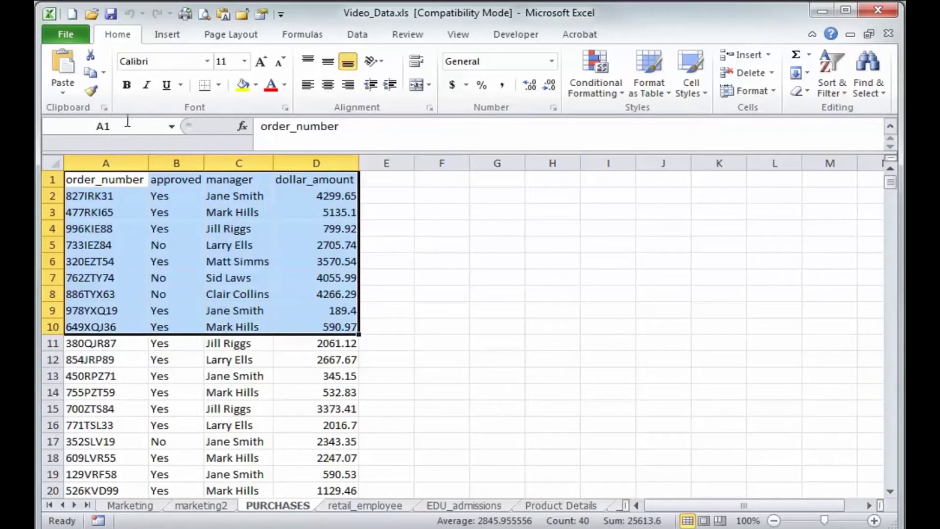
click(114, 179)
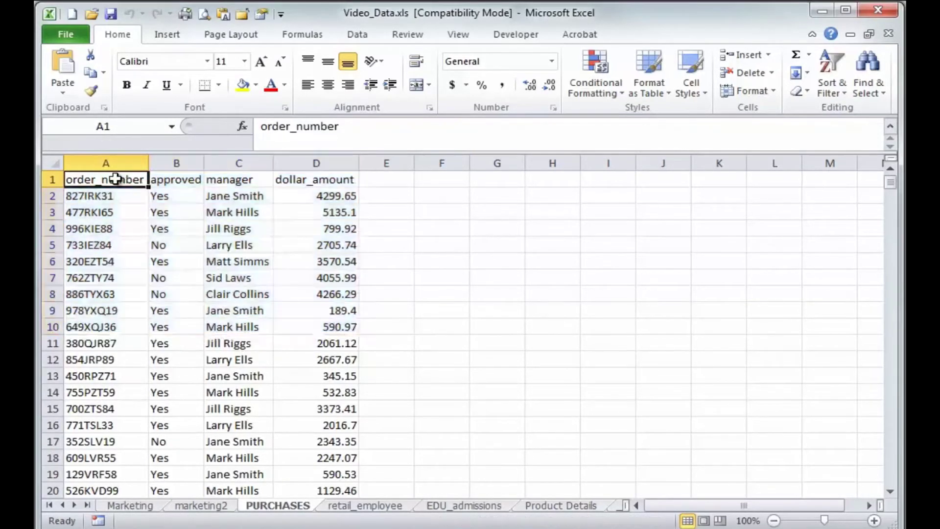
key(ctrl+shift+End)
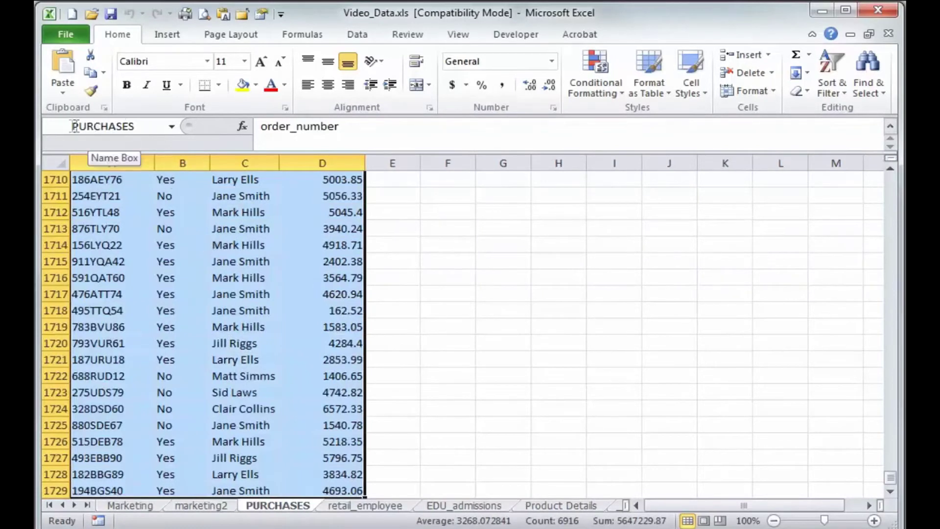
click(93, 212)
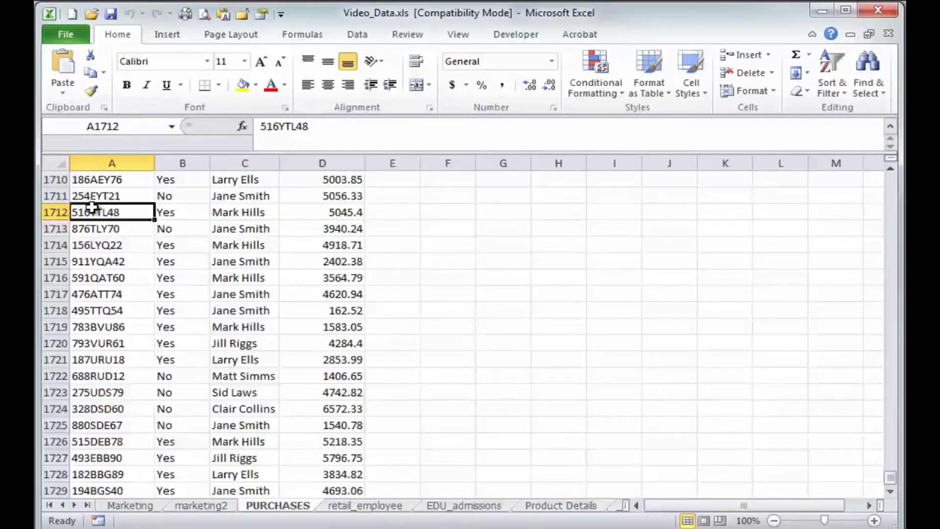
key(ctrl+Home)
click(172, 127)
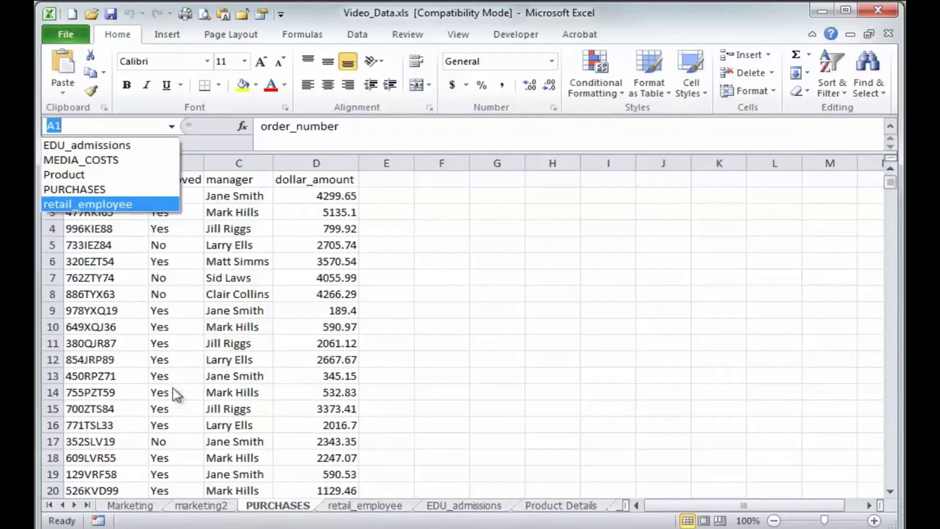
- On the marketing2 sheet, name the campaign table C4:D18 "campaign" and save the workbook
click(211, 504)
click(199, 507)
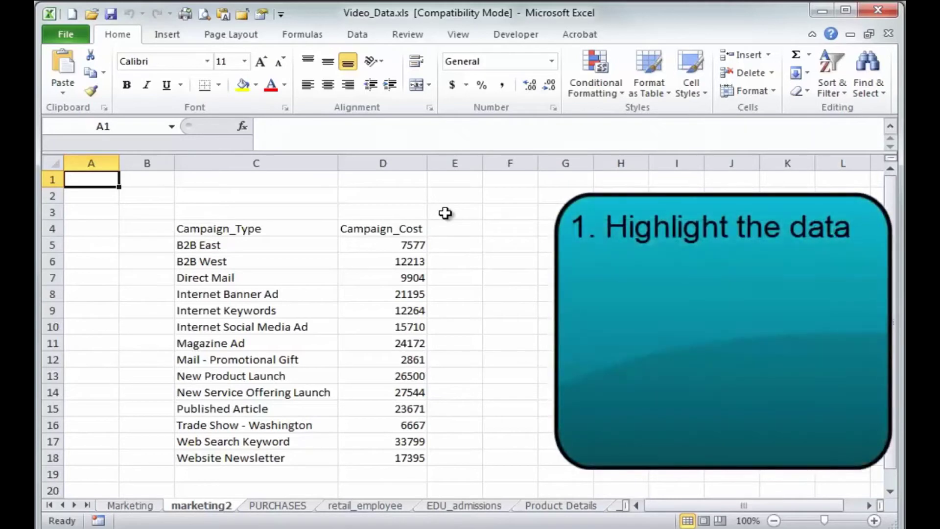
drag(308, 228, 383, 449)
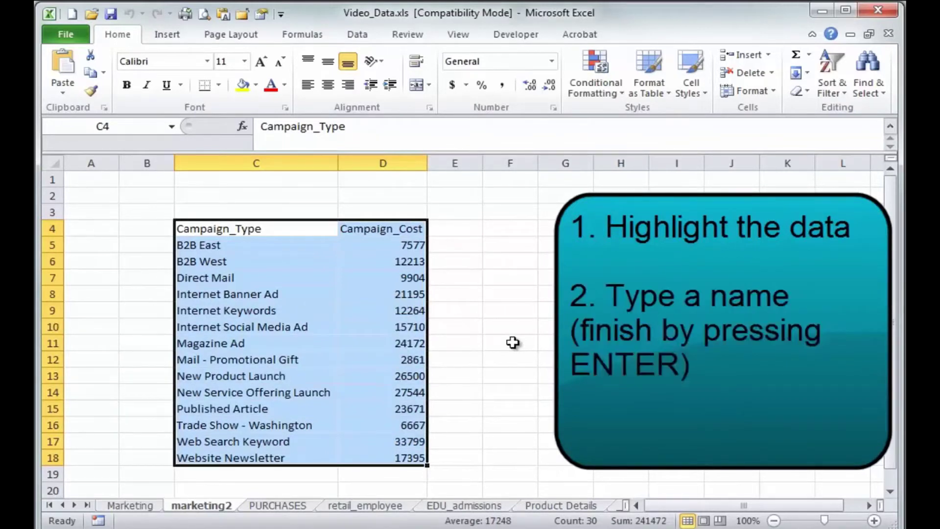
click(124, 124)
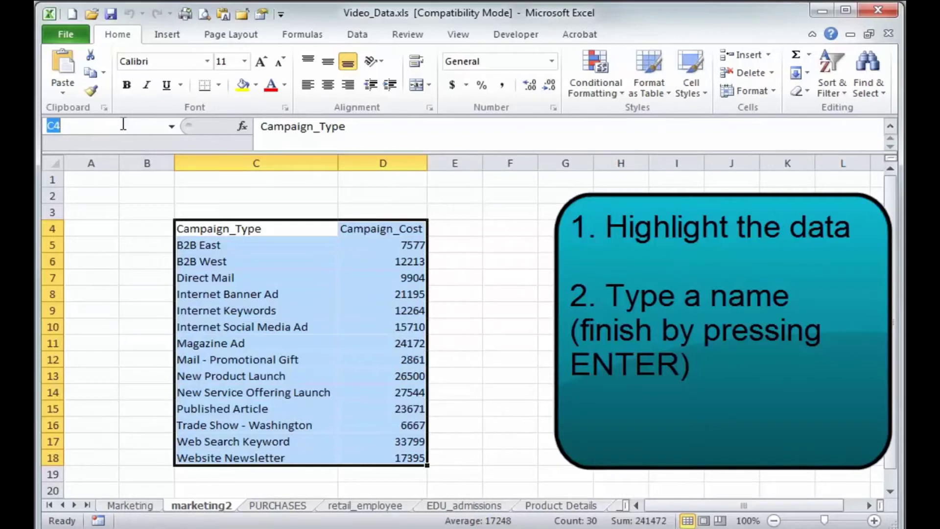
text(campaign)
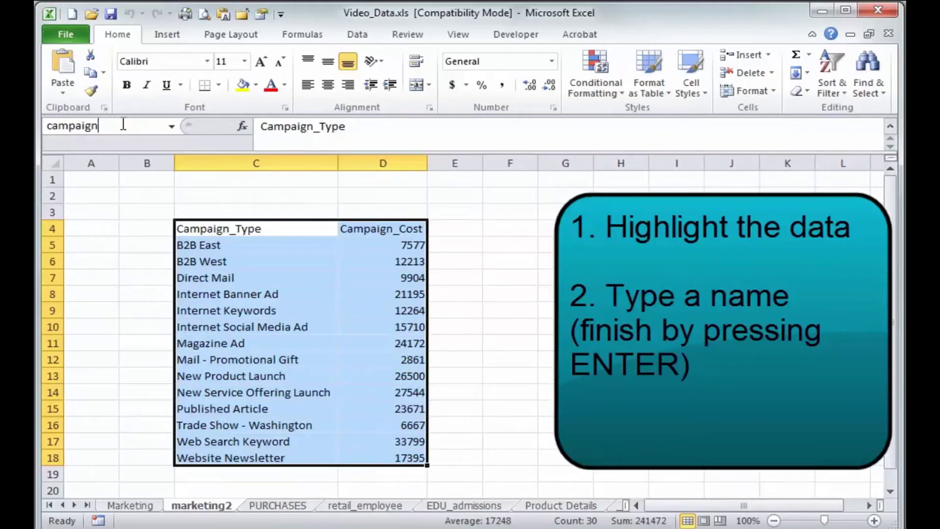
key(Return)
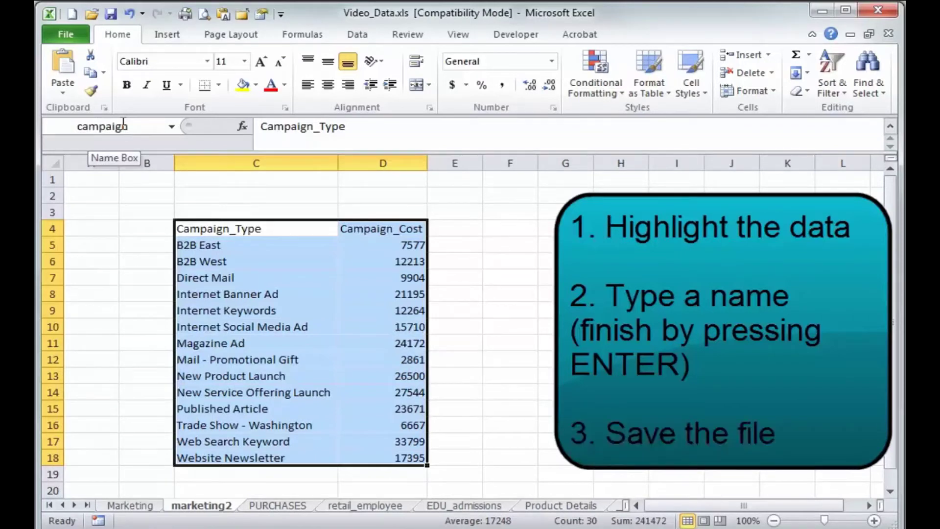
click(111, 16)
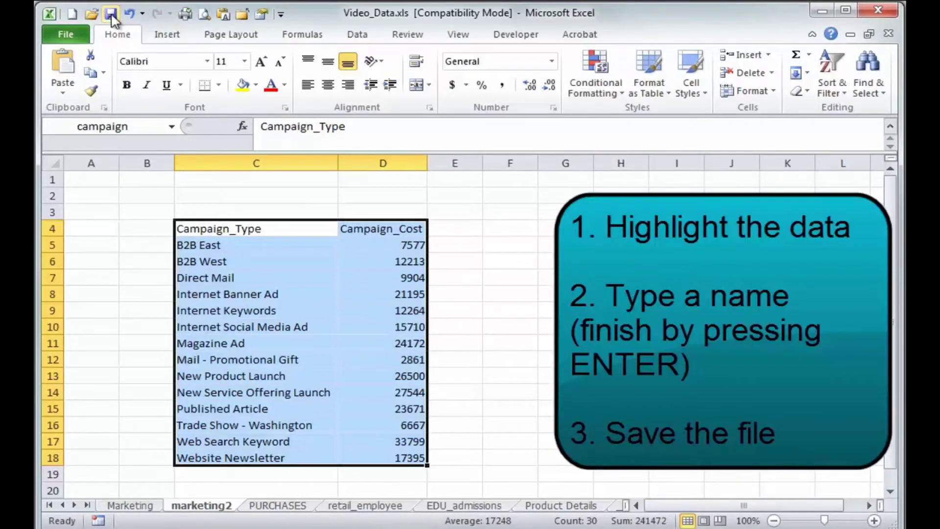
- Check the campaign named range by selecting it from the defined names, then return to cell A1
click(102, 179)
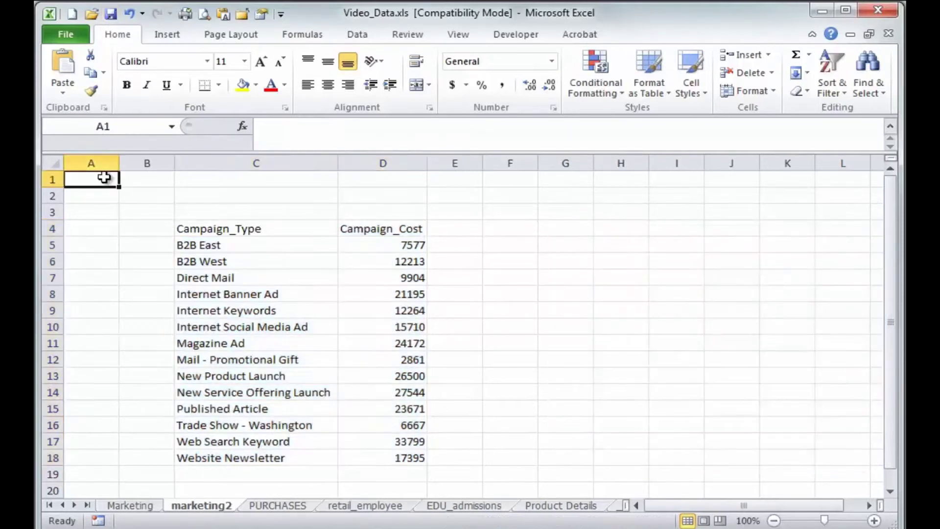
click(171, 127)
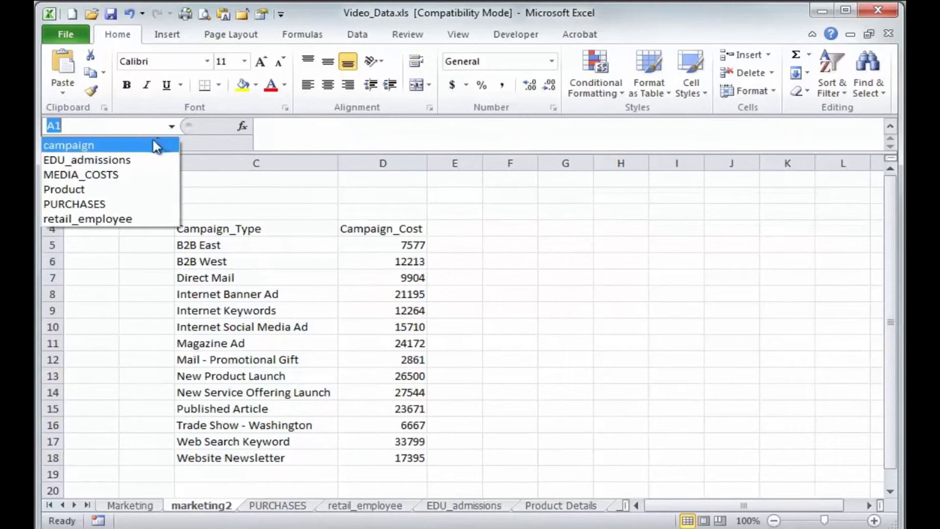
click(55, 145)
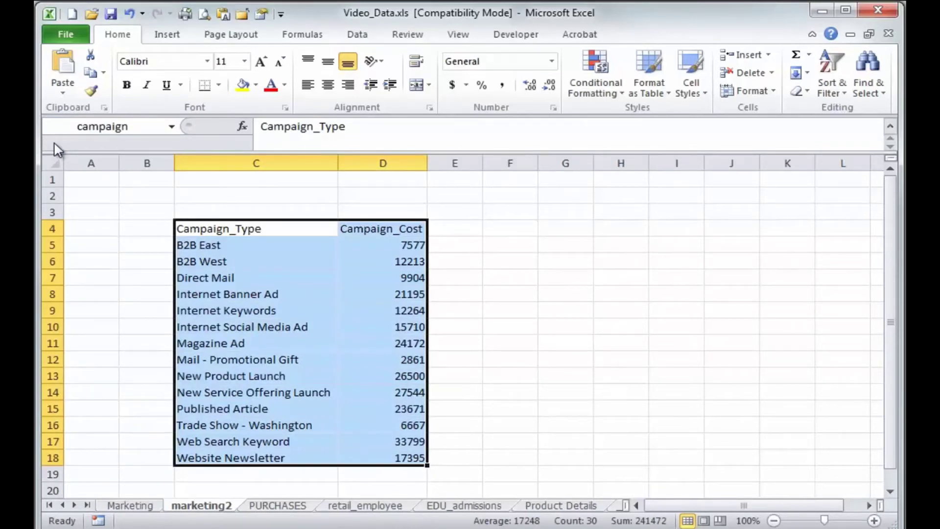
click(86, 179)
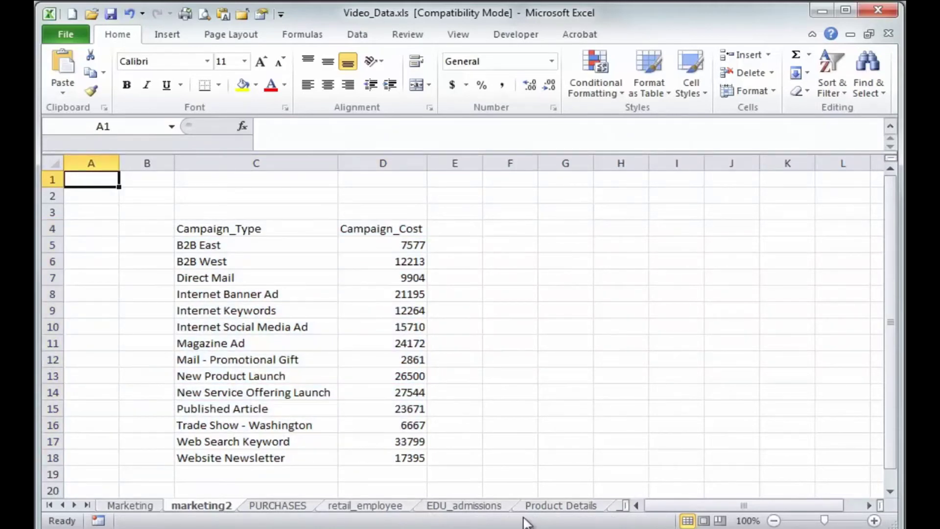
- From an empty cell far down the Product Details sheet, jump to the campaign named range and return to cell A1
click(578, 508)
scroll(135, 231, down, 20)
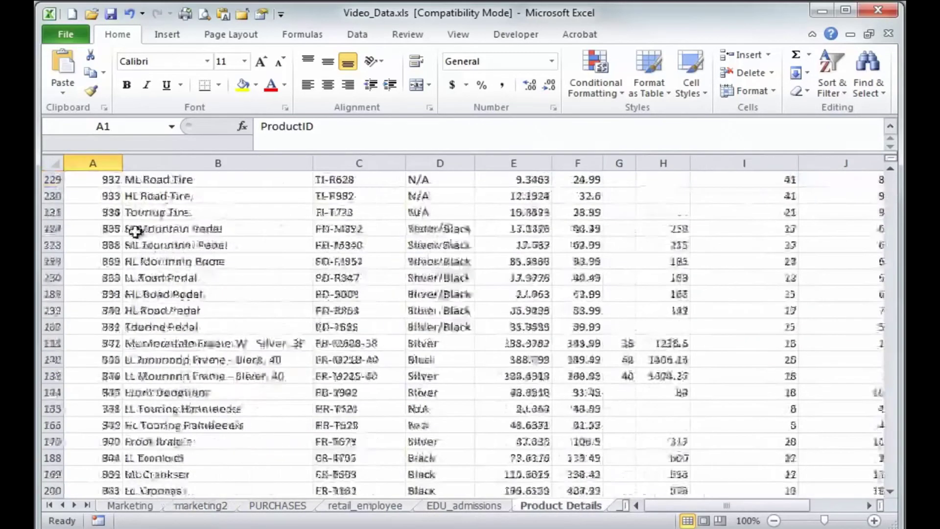
scroll(135, 232, up, 1)
click(126, 313)
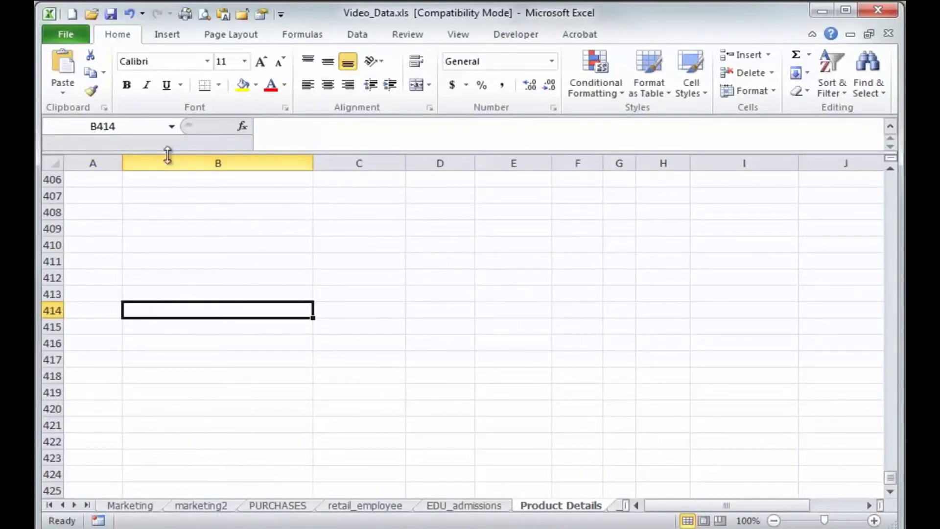
click(172, 126)
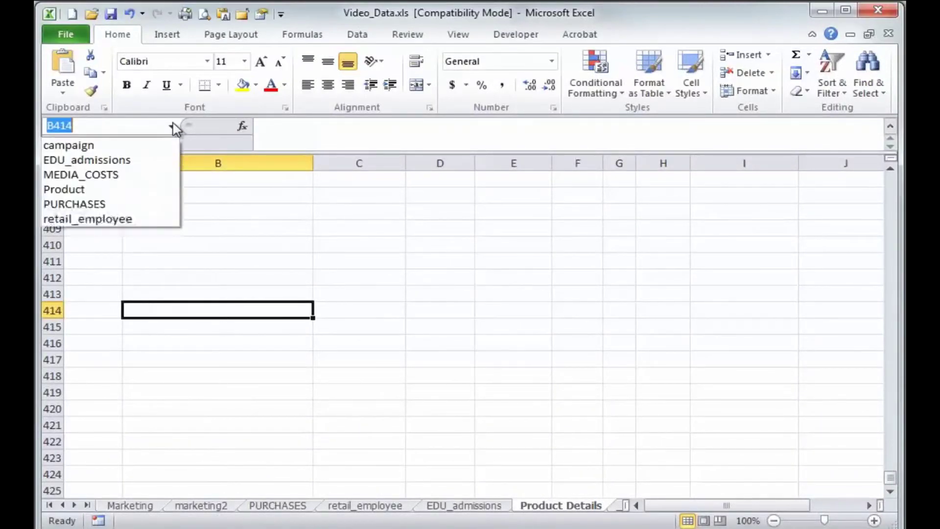
click(158, 147)
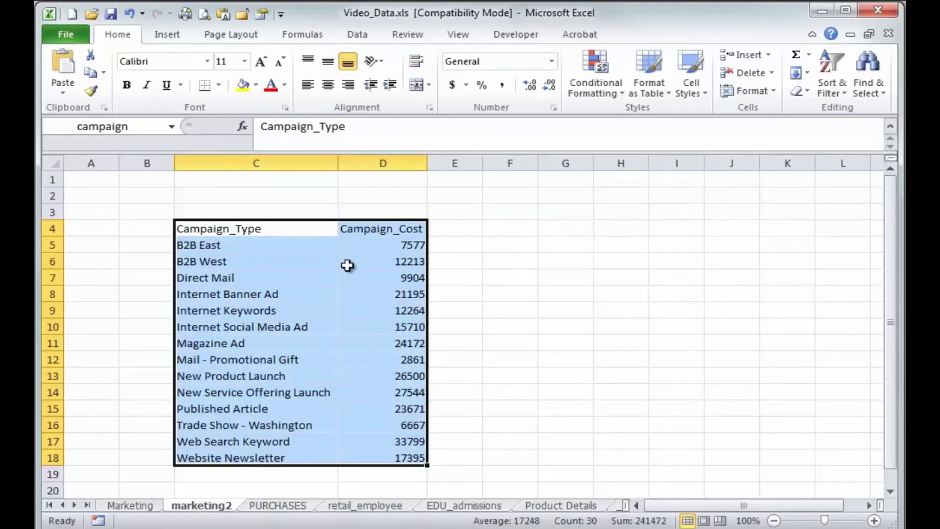
click(92, 174)
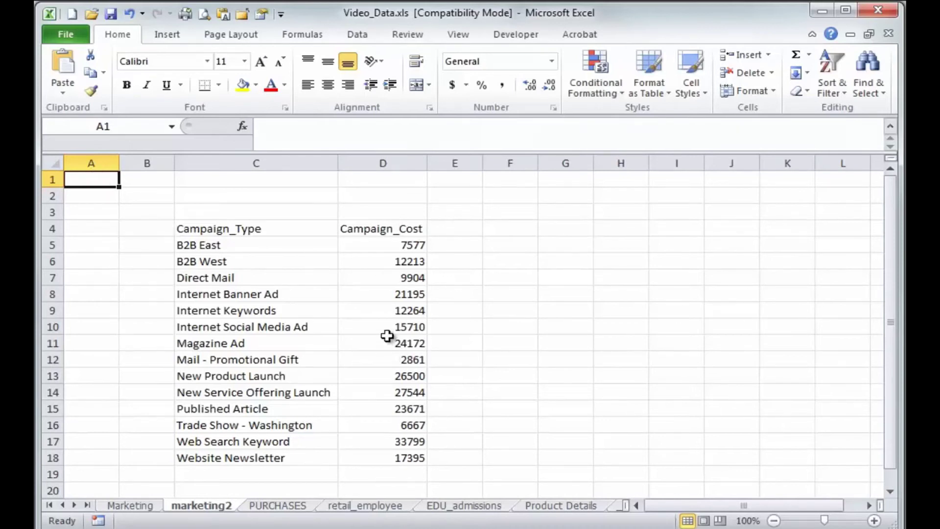
- Set the Campaign_Cost of Mail - Promotional Gift to 25000 and save the workbook
click(389, 358)
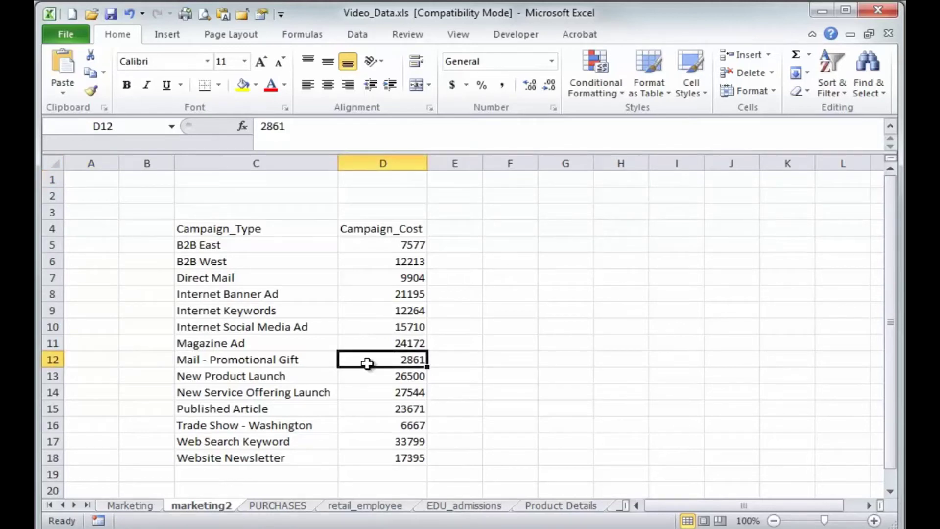
text(25000)
key(Return)
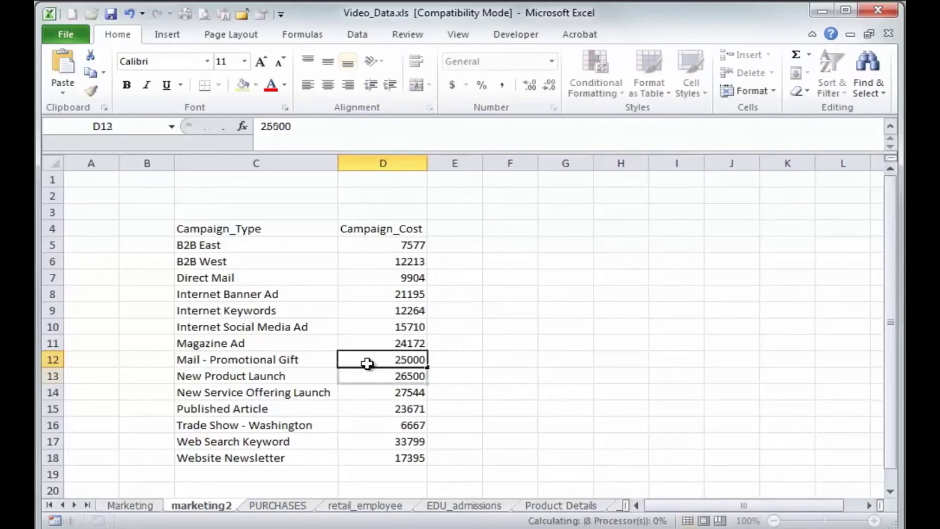
click(112, 15)
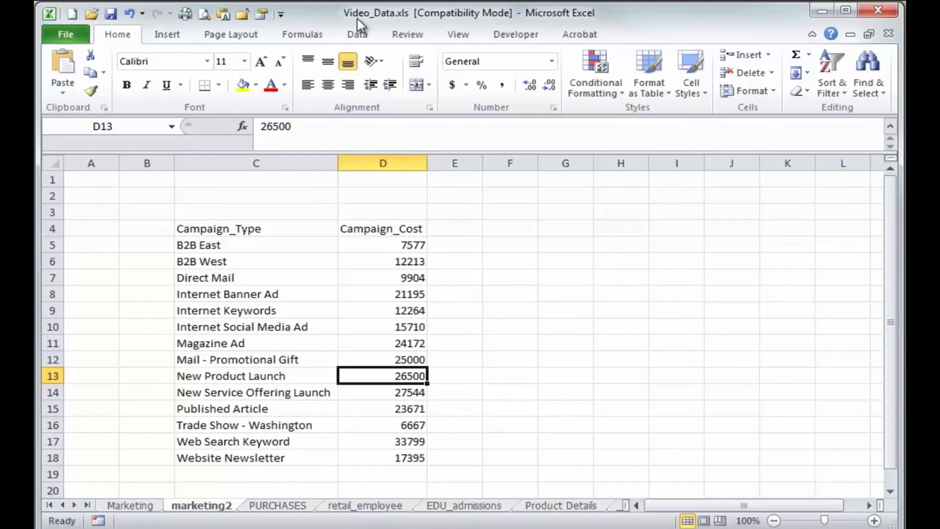
- Insert a row above Magazine Ad for Website Videos with a cost of 5000, and select the campaign range to check its extent
click(53, 343)
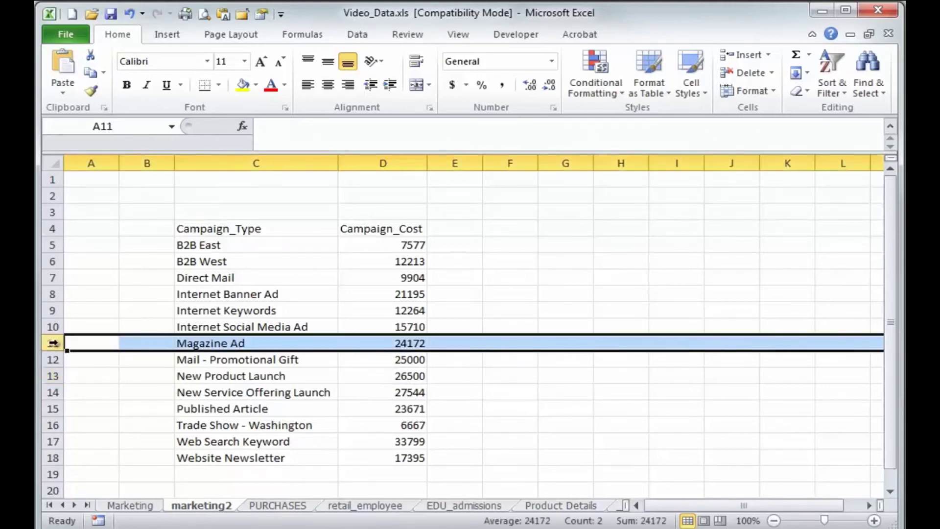
click(744, 55)
click(230, 340)
text(Website Videos)
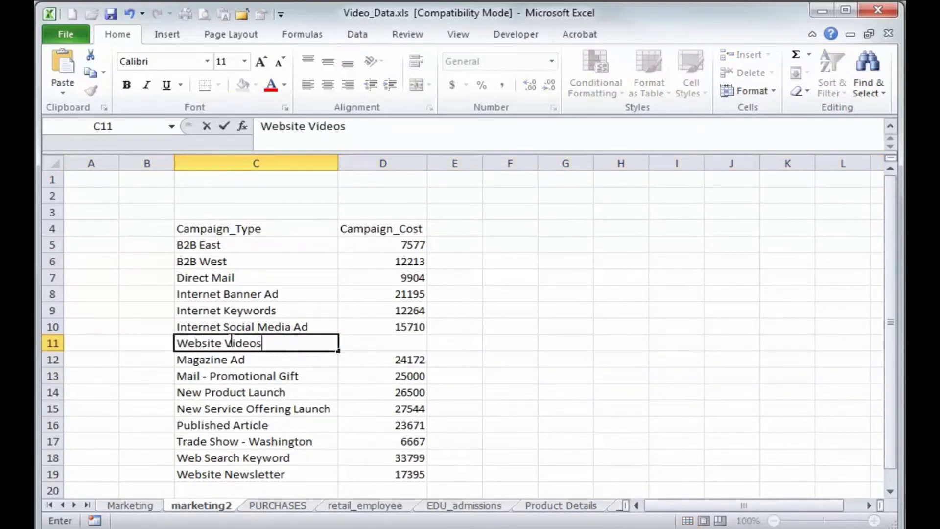
key(Tab)
text(5000)
key(Return)
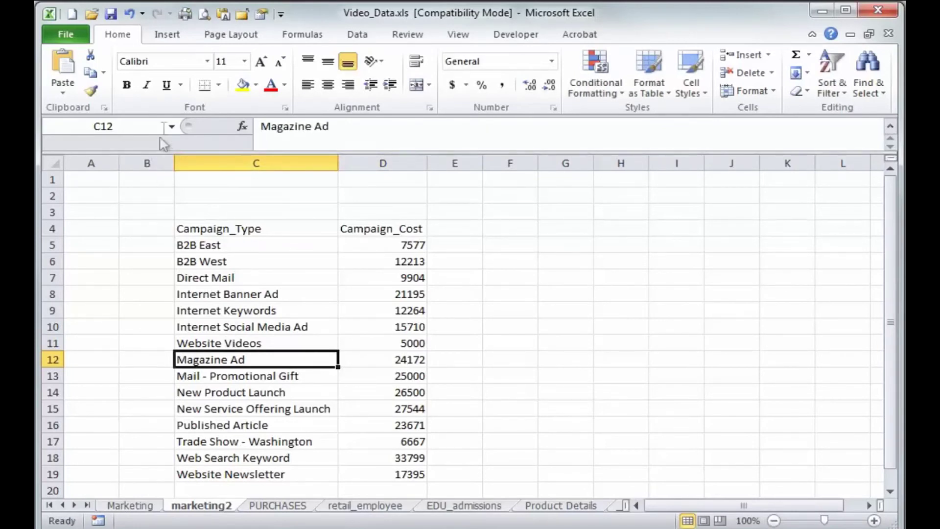
click(172, 127)
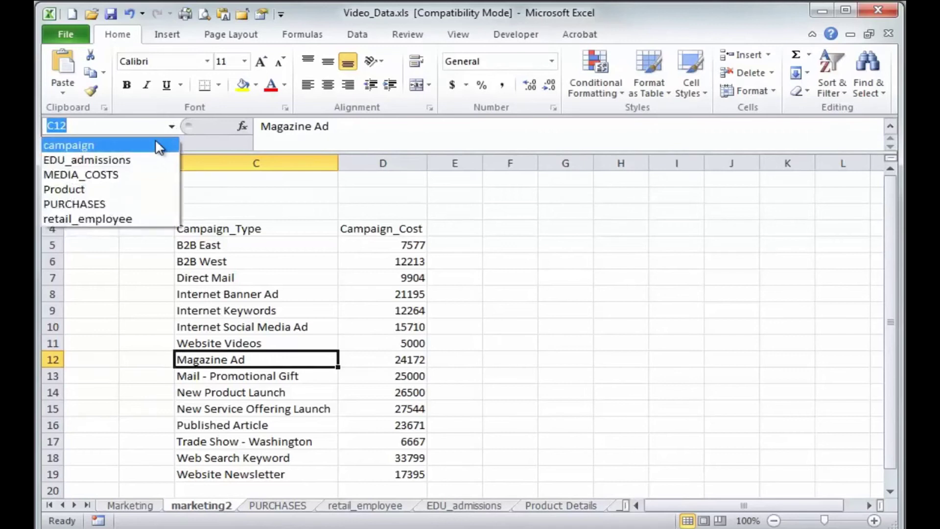
click(155, 139)
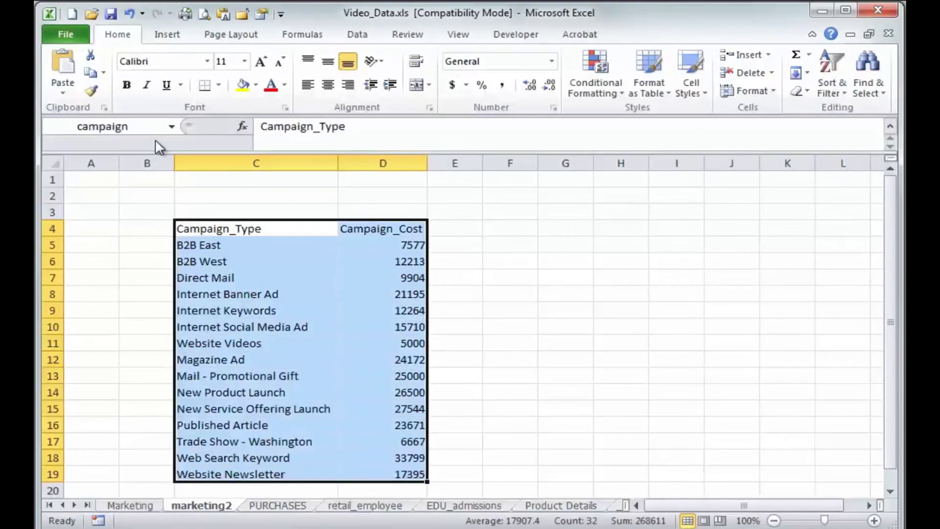
- Add Website Pictures with a cost of 1000 in the row below Website Newsletter, and select the new entry
click(890, 490)
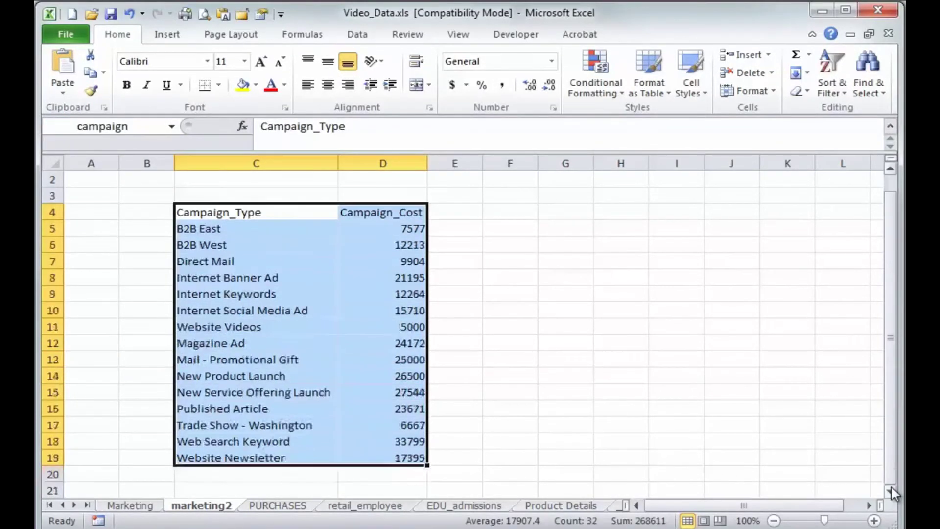
click(283, 441)
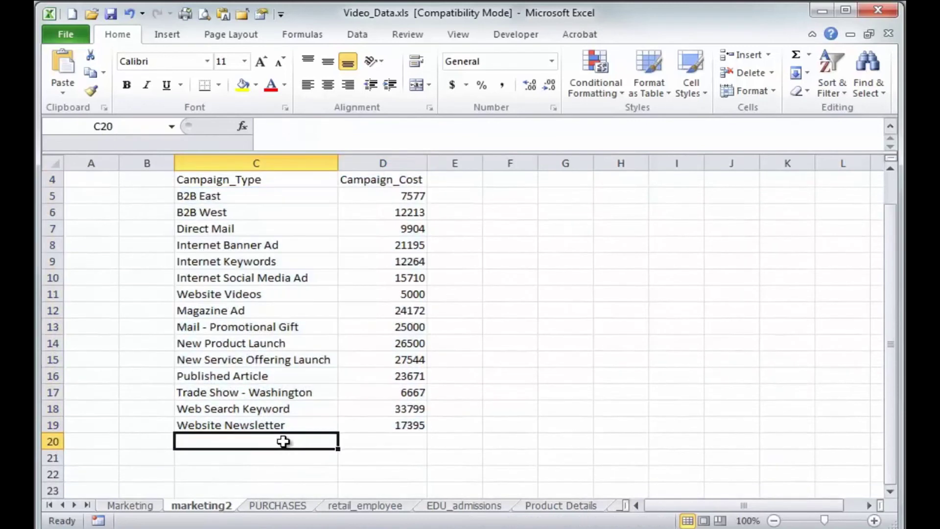
text(Website Pictures)
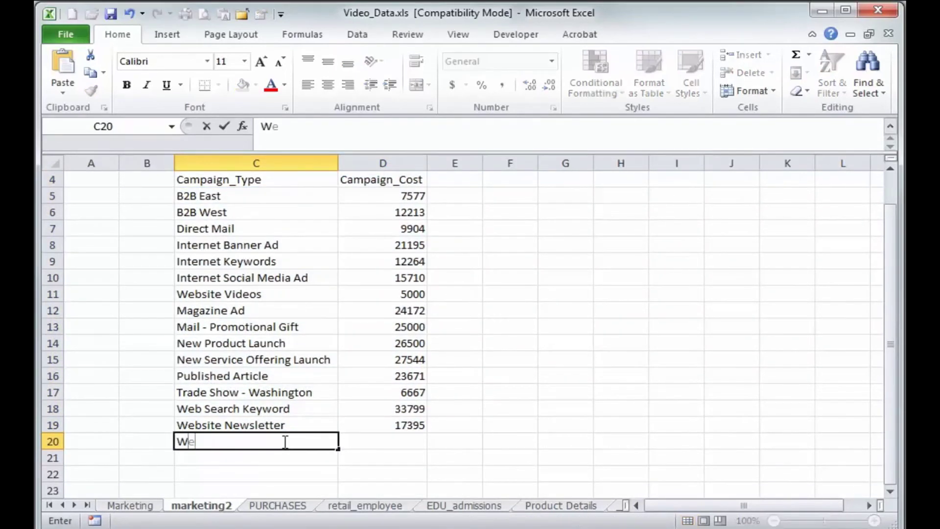
key(Tab)
text(1000)
key(Return)
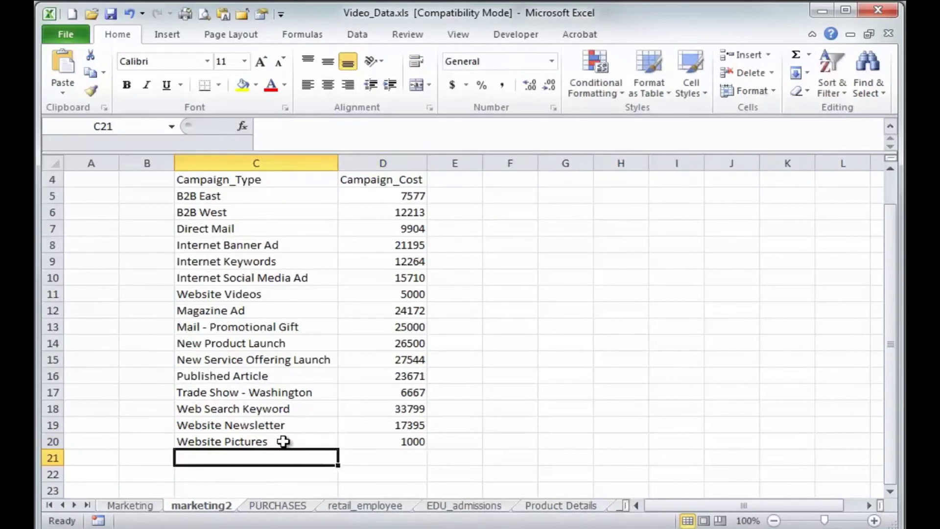
drag(283, 441, 354, 445)
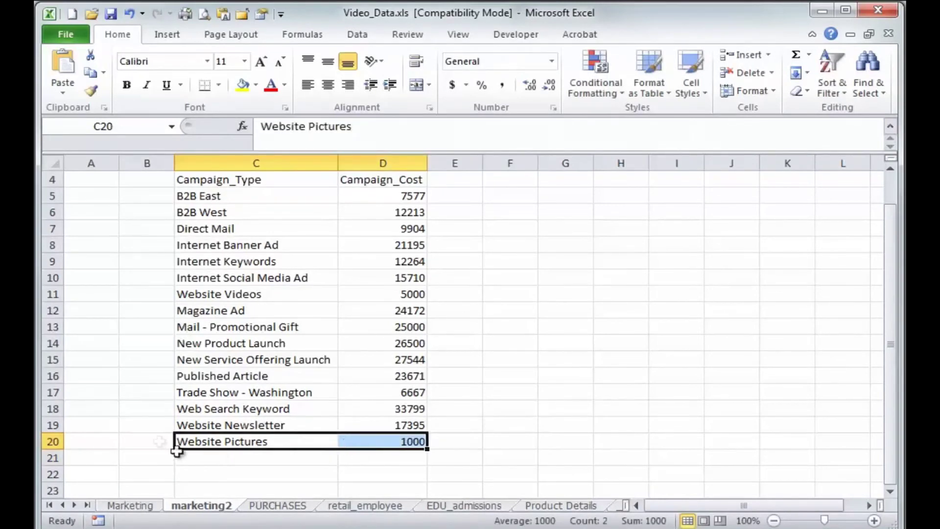
- Select the campaign named range to check whether it includes the Website Pictures row, and return to the Campaign_Type header cell
click(158, 429)
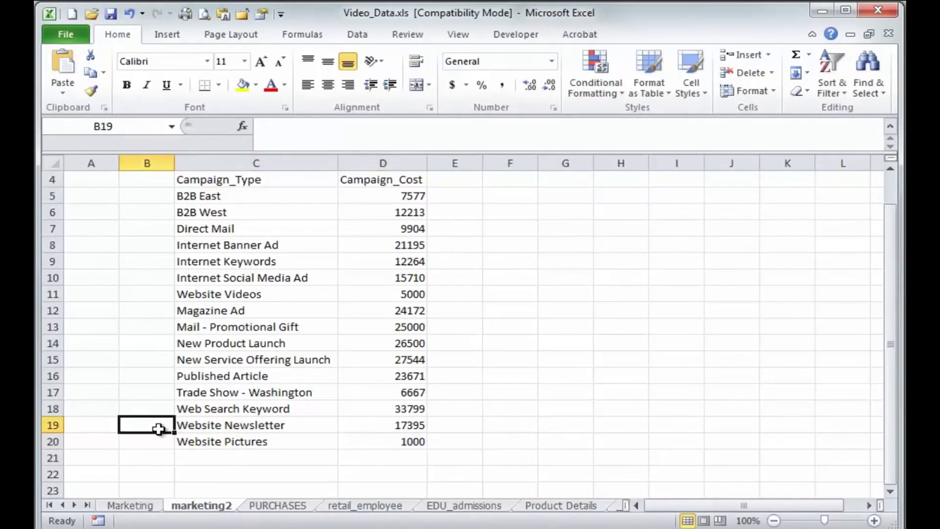
click(171, 127)
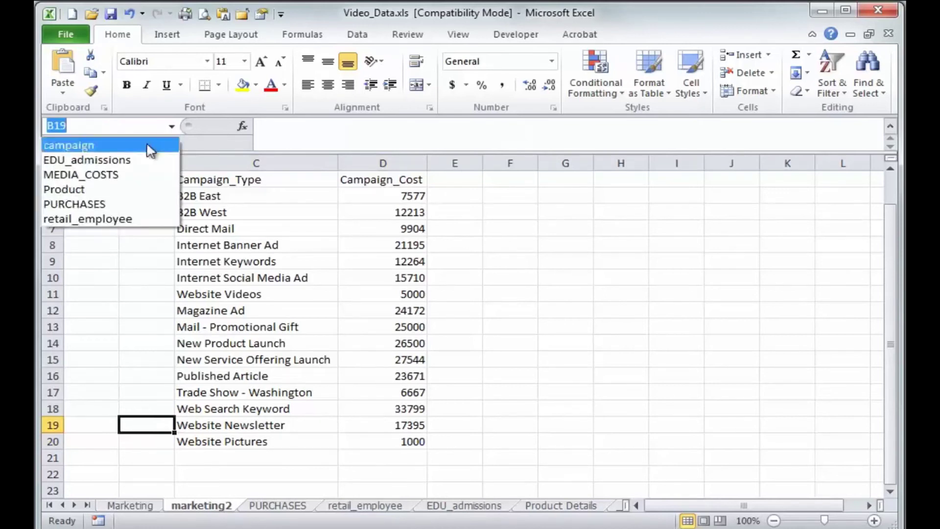
click(93, 145)
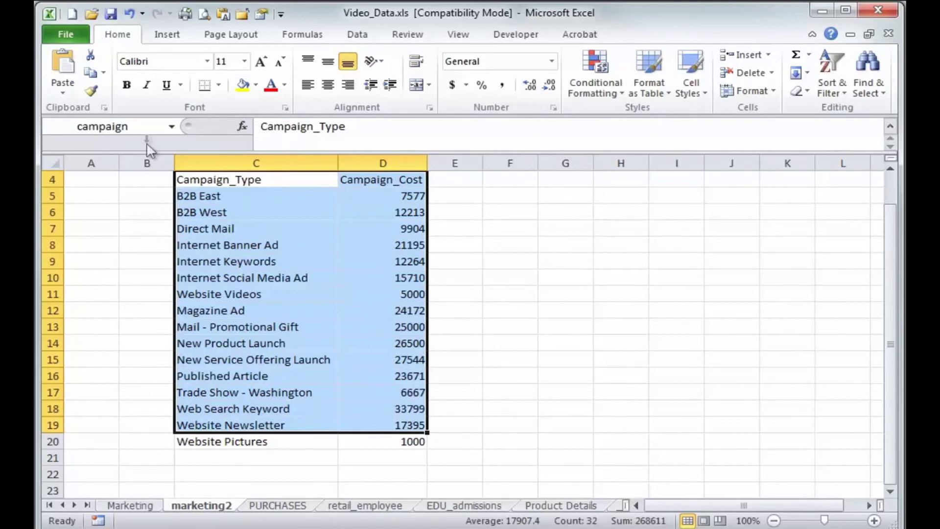
click(234, 179)
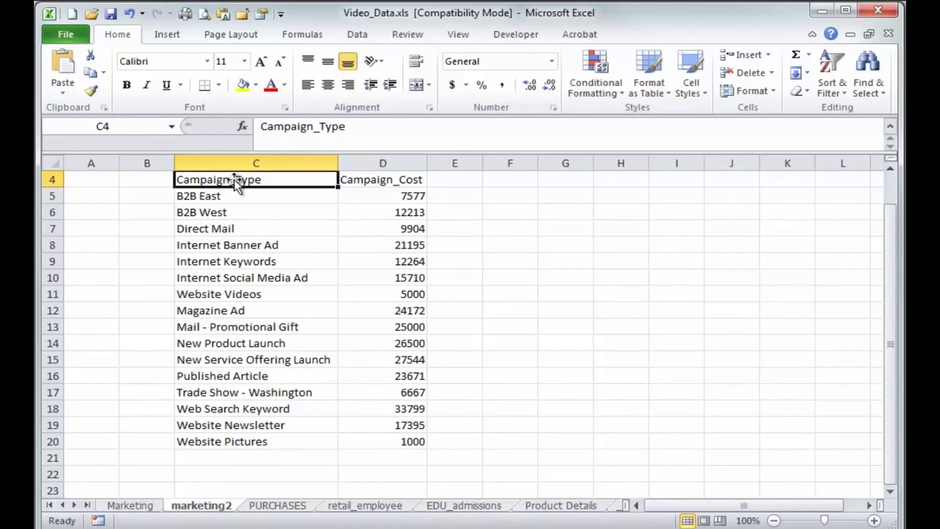
- Redefine the campaign name in the Name Manager to refer to =marketing2!$C$4:$D$20, and select the named range to check its extent
click(322, 46)
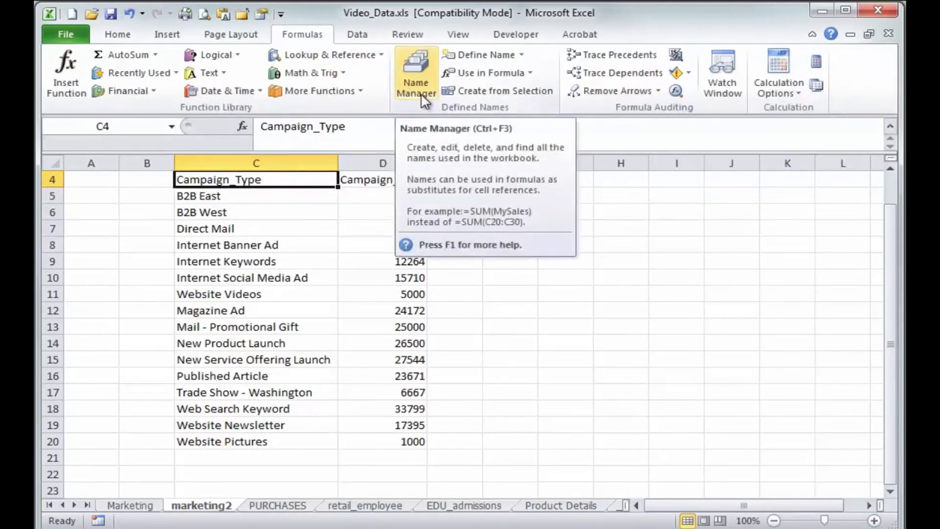
click(421, 93)
drag(806, 122, 368, 121)
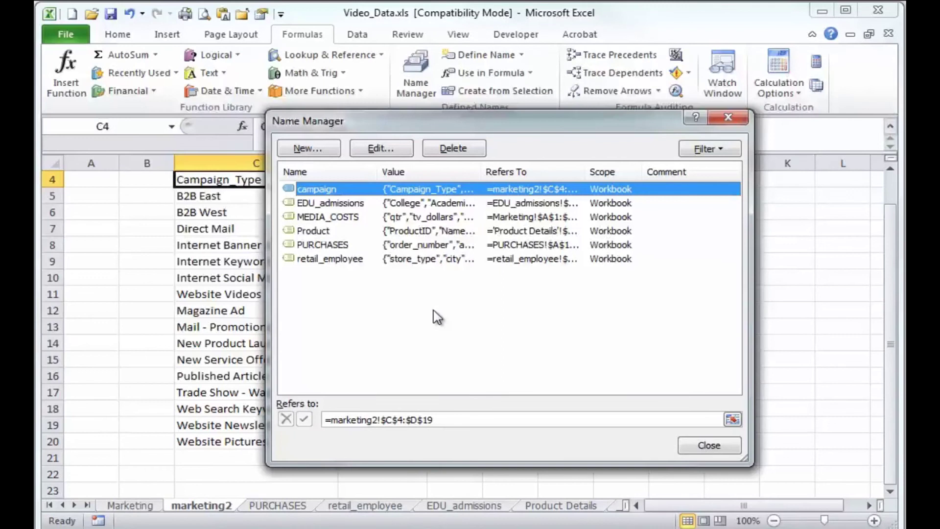
drag(443, 123, 579, 128)
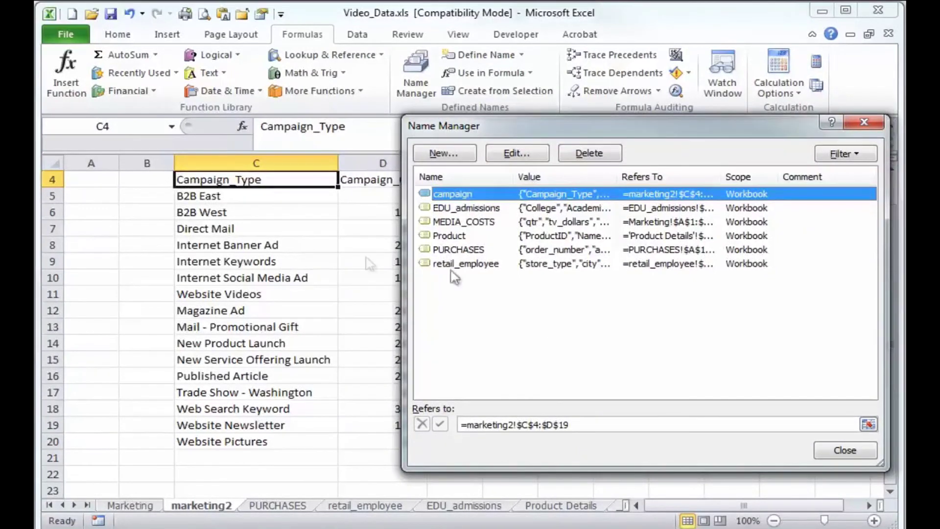
click(589, 425)
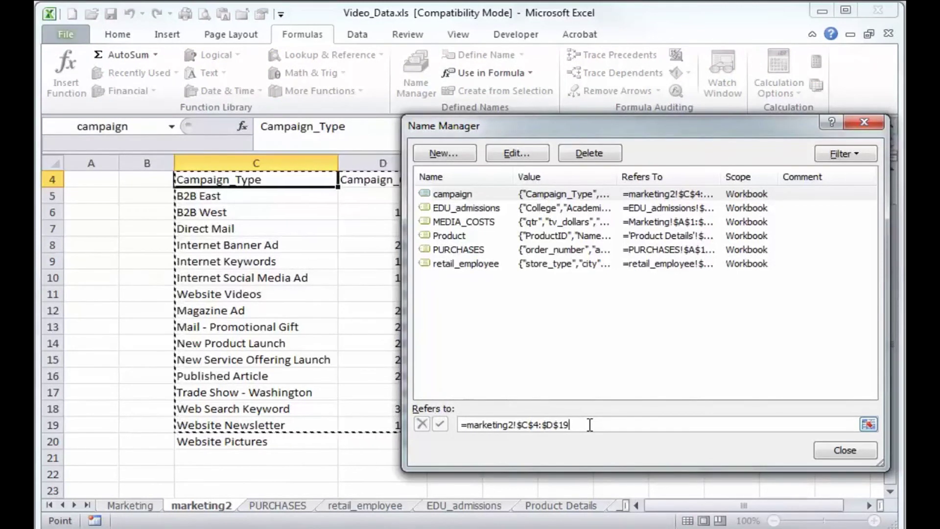
key(BackSpace)
key(BackSpace)
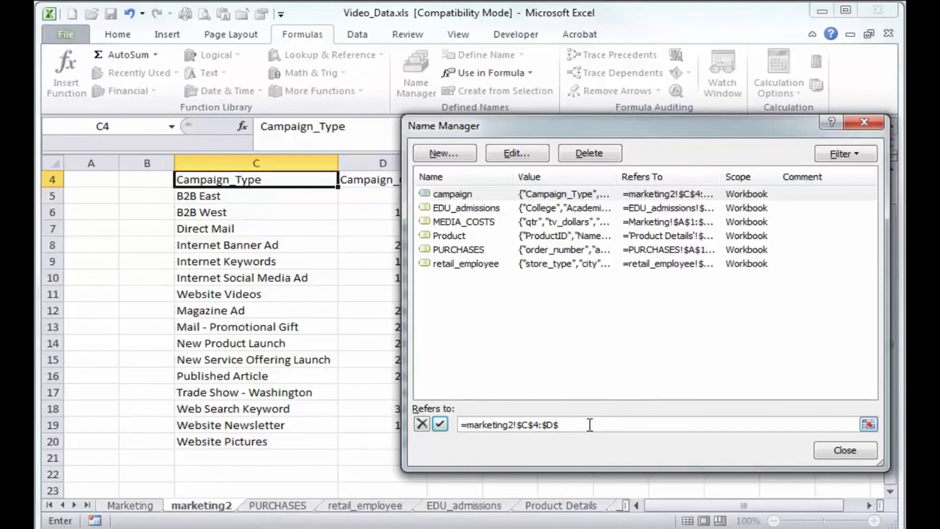
text(20)
key(Return)
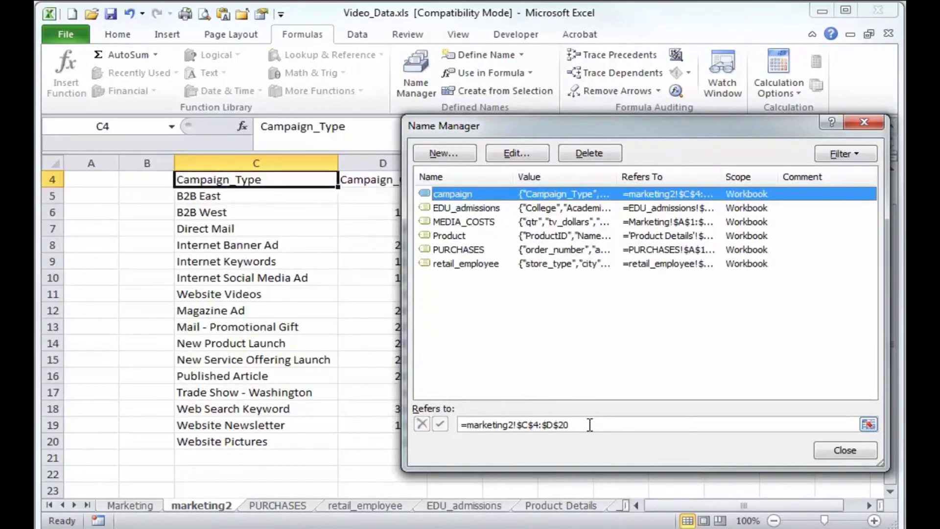
click(855, 451)
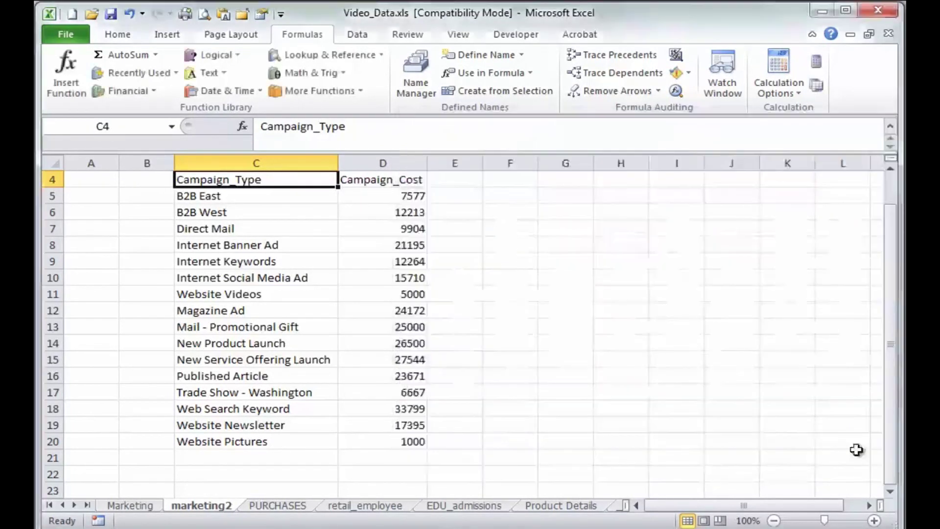
click(171, 126)
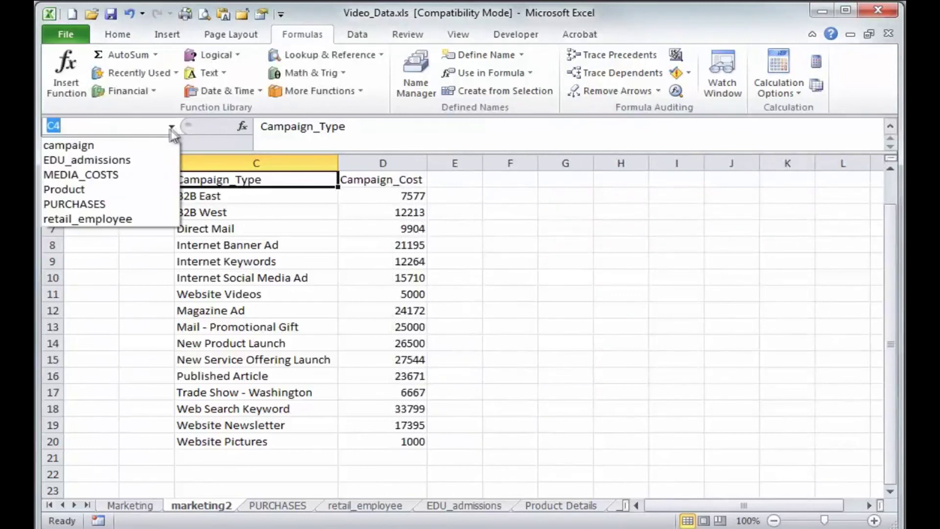
click(162, 145)
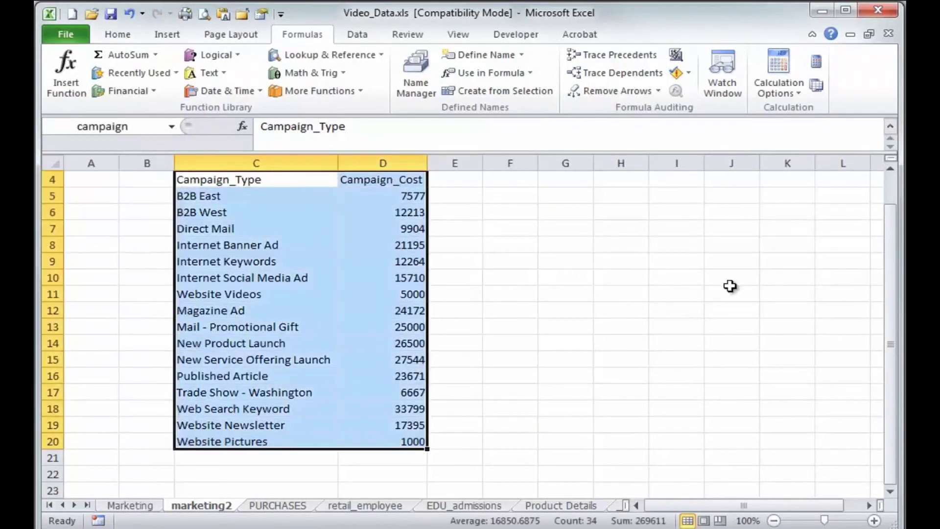